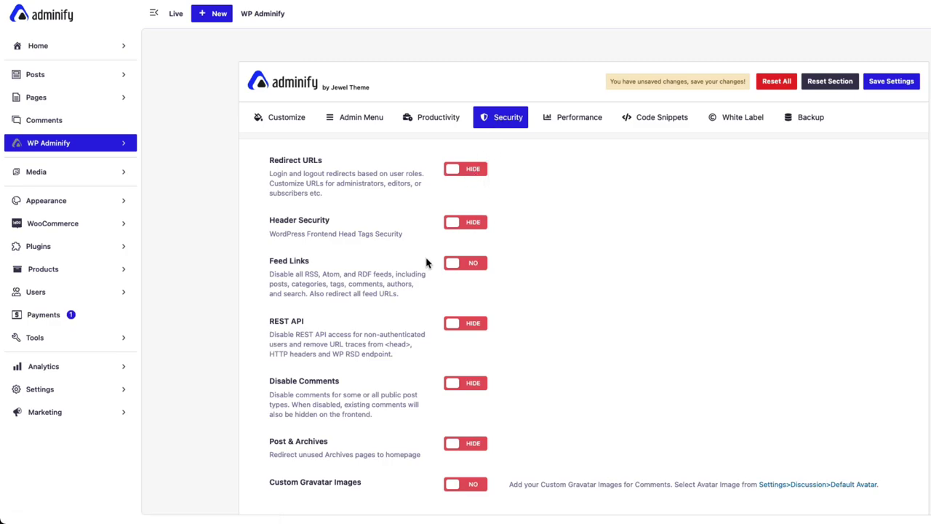
Switch Header Security on and tick Disable XML-RPC
left_click(467, 225)
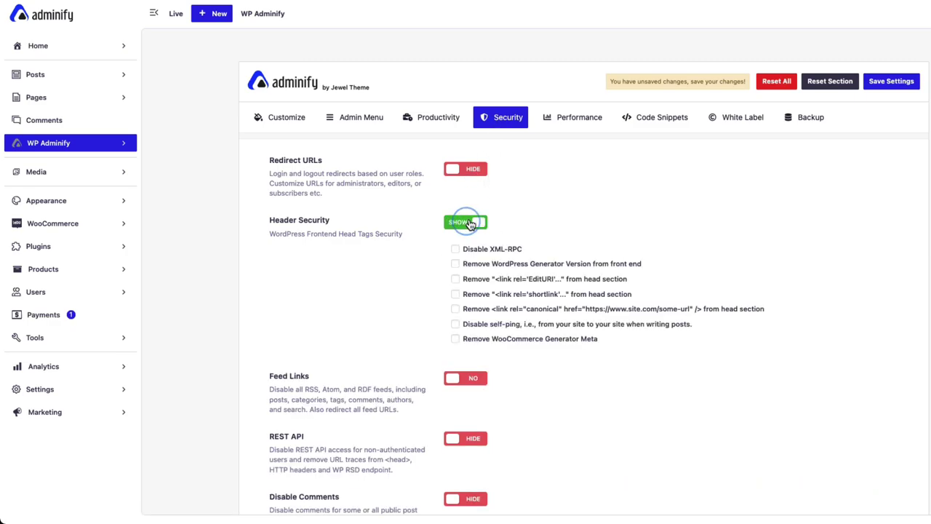
left_click(509, 251)
Open the live site in a new tab and load its /xmlrpc.php address
left_click(175, 13)
left_click(222, 12)
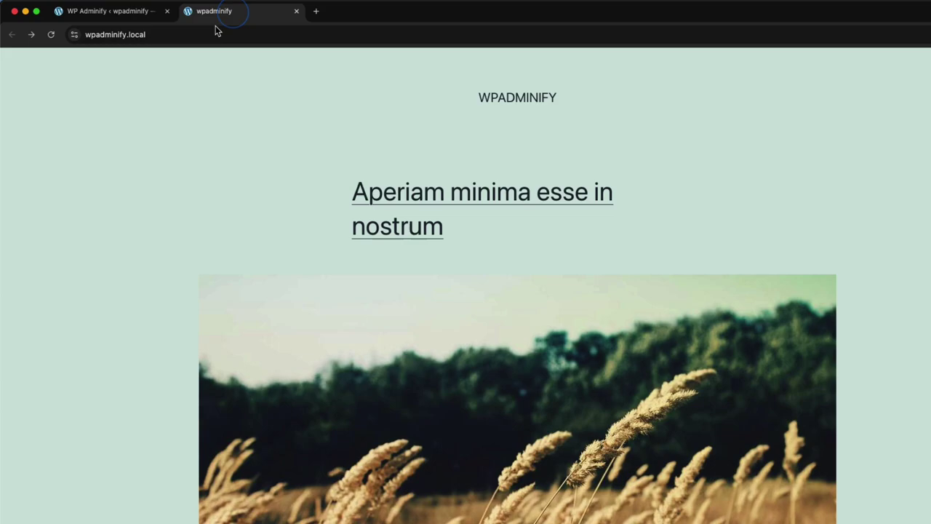
left_click(264, 35)
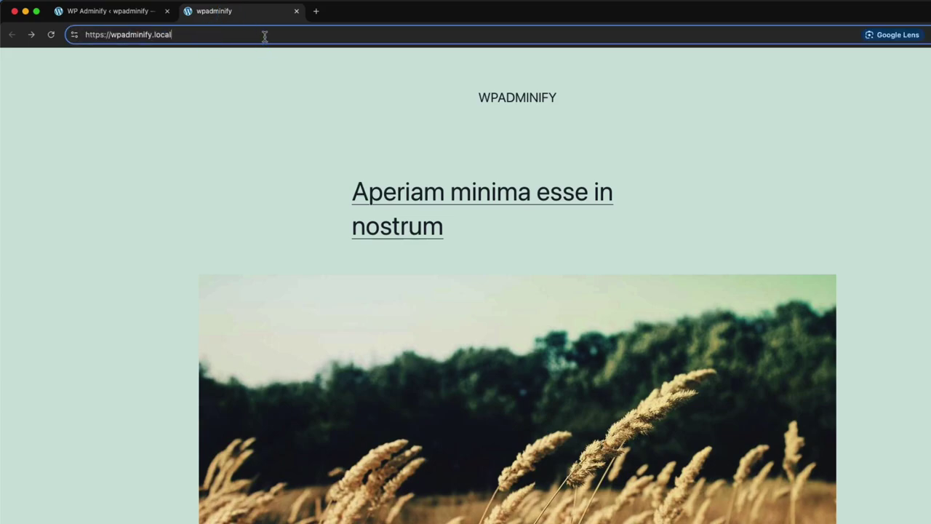
type("/")
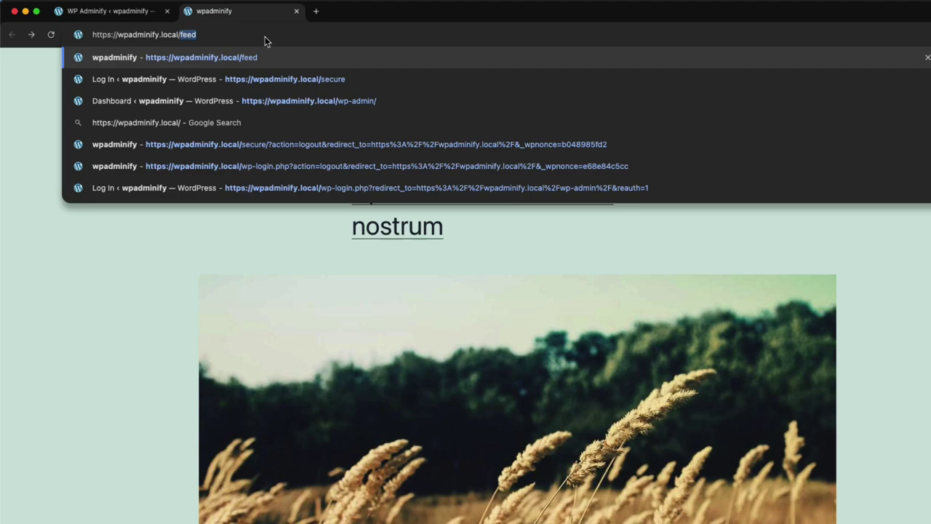
type("xml")
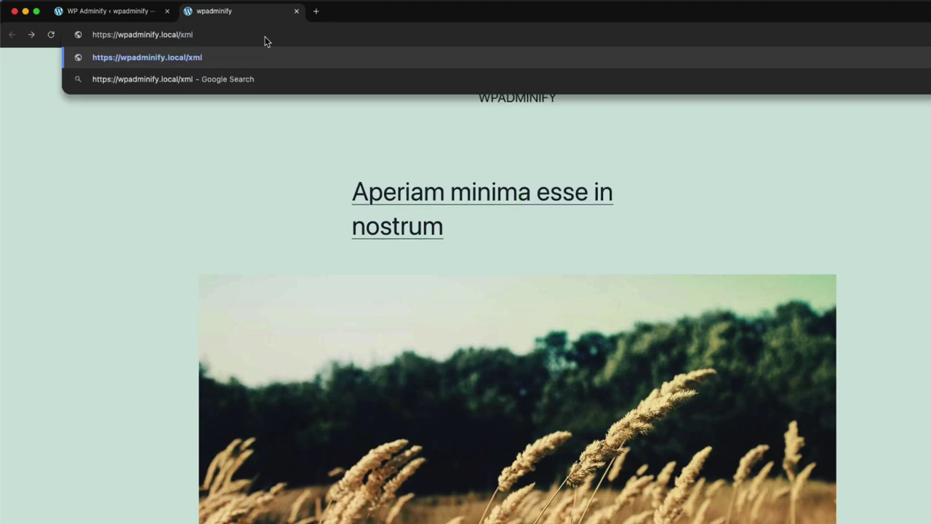
type("rpc.php")
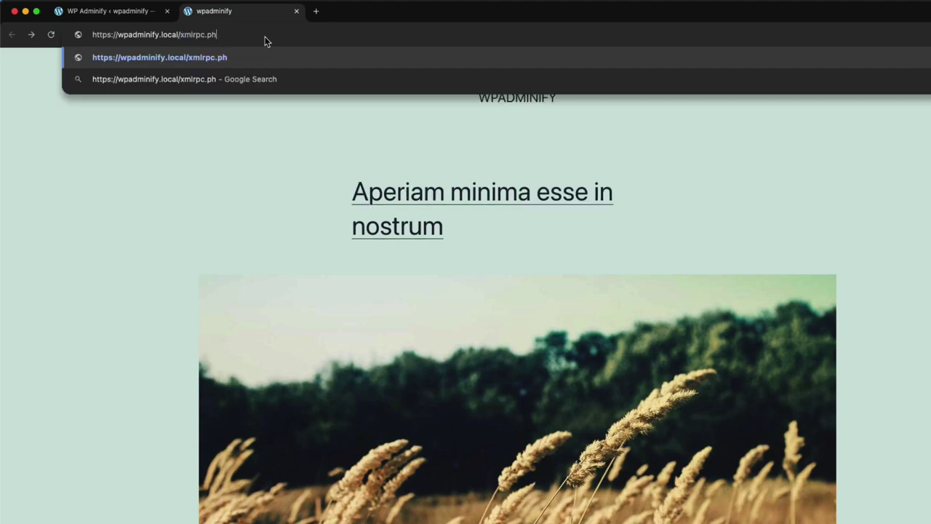
key("Return")
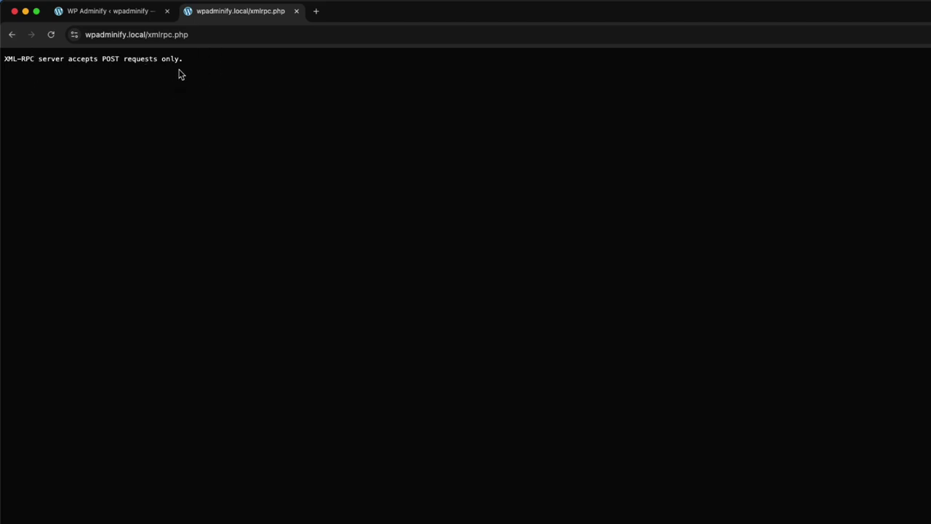
Save the Disable XML-RPC setting and reload xmlrpc.php to see the 403 access denied error
left_click(141, 17)
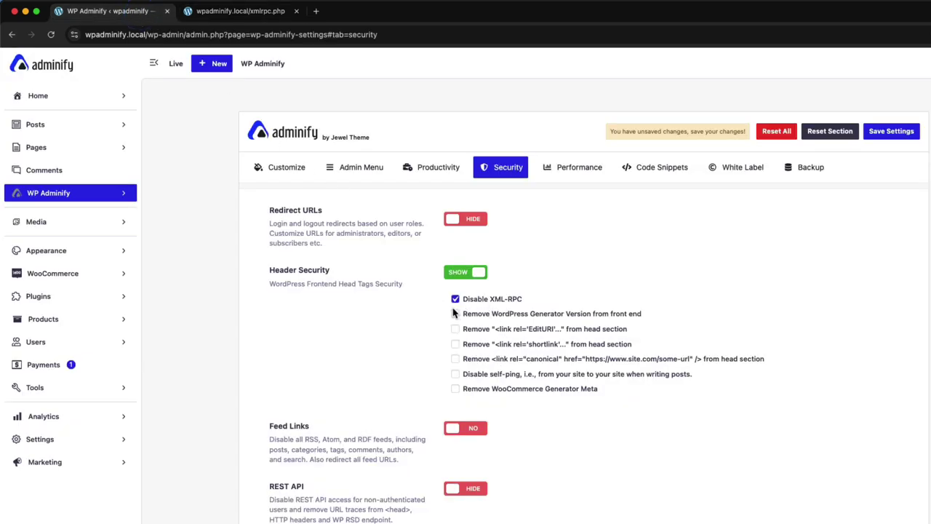
left_click(896, 131)
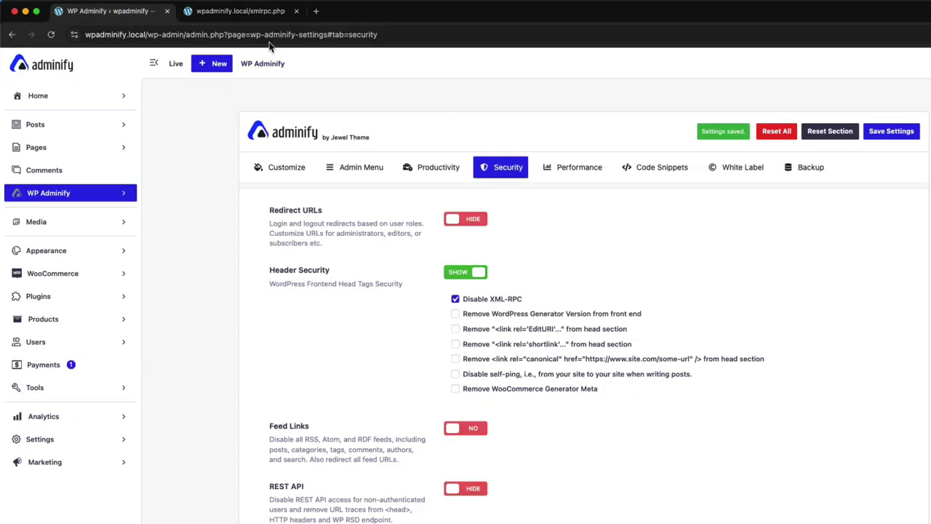
left_click(258, 9)
key("super+r")
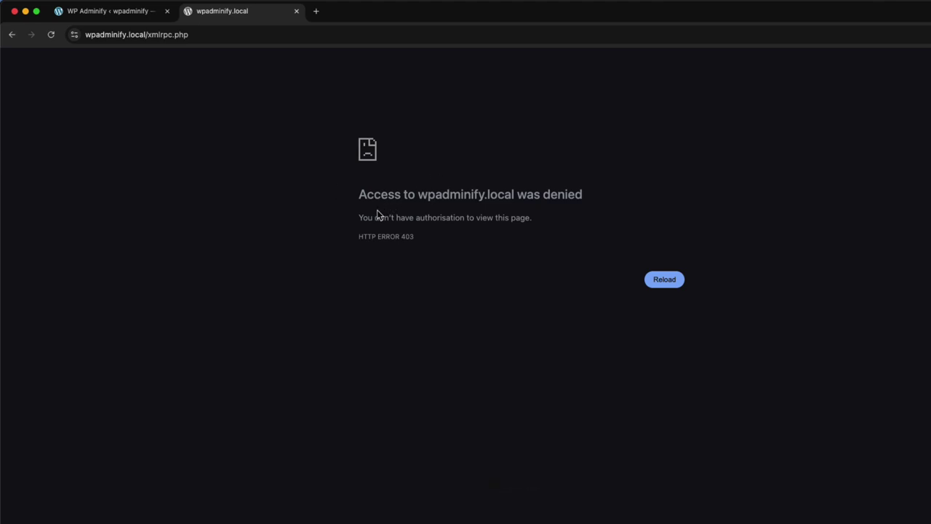
left_click(131, 13)
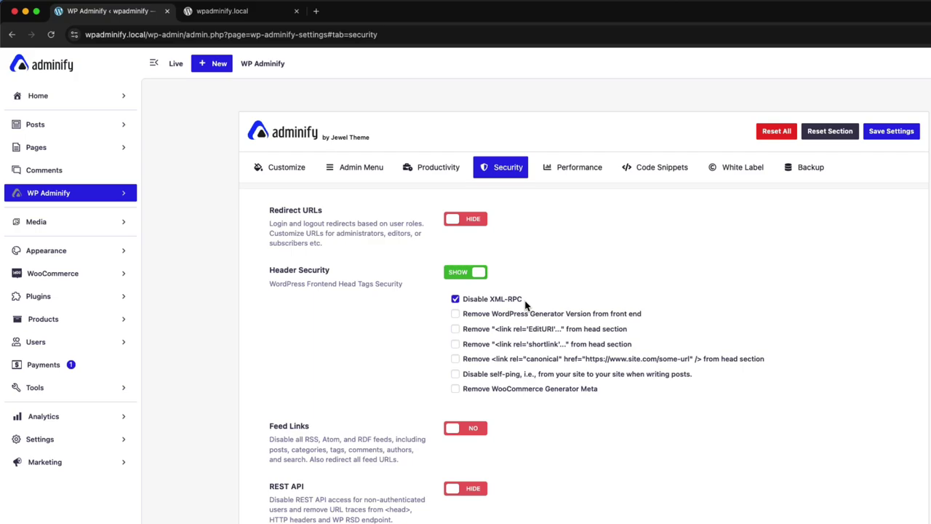
Tick removal of the EditURI and shortlink head links and save the settings
left_click(477, 328)
left_click(480, 345)
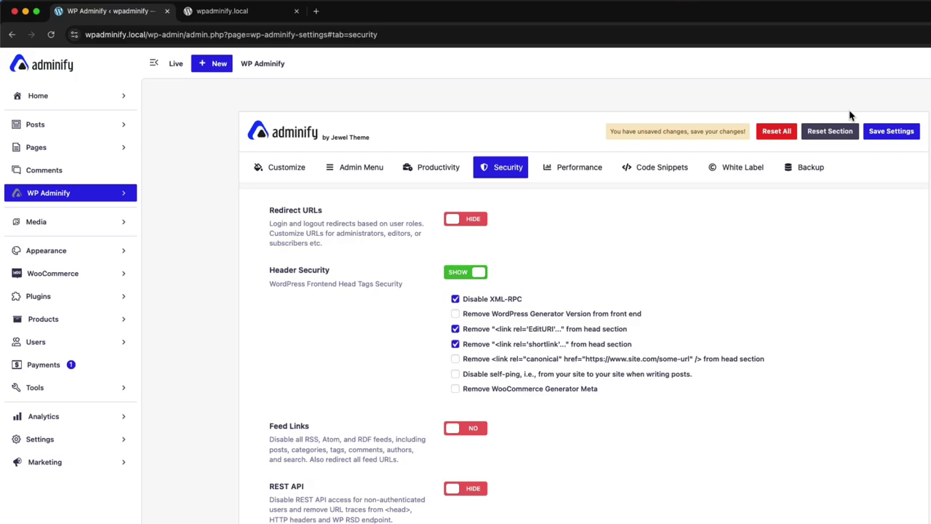
left_click(884, 135)
Strip xmlrpc.php from the site tab's address to reload the home page
left_click(216, 10)
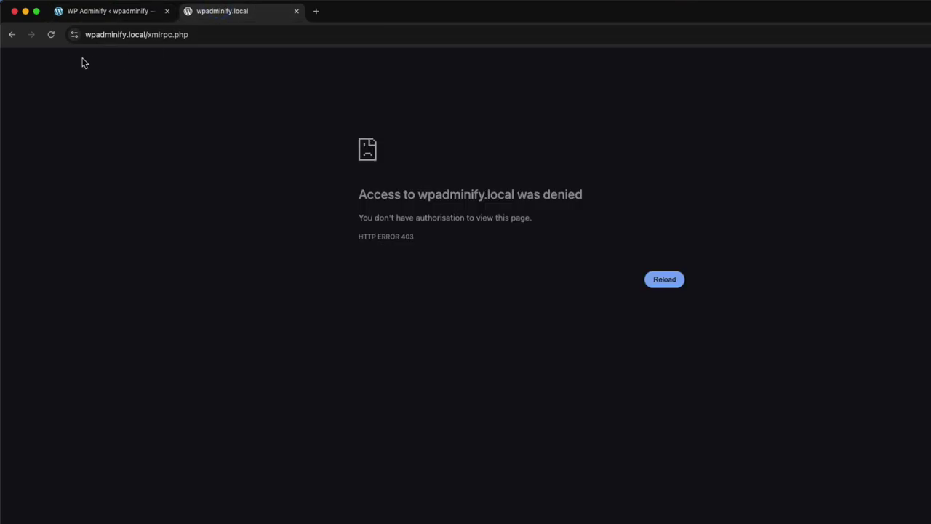
left_click_drag(147, 35, 289, 24)
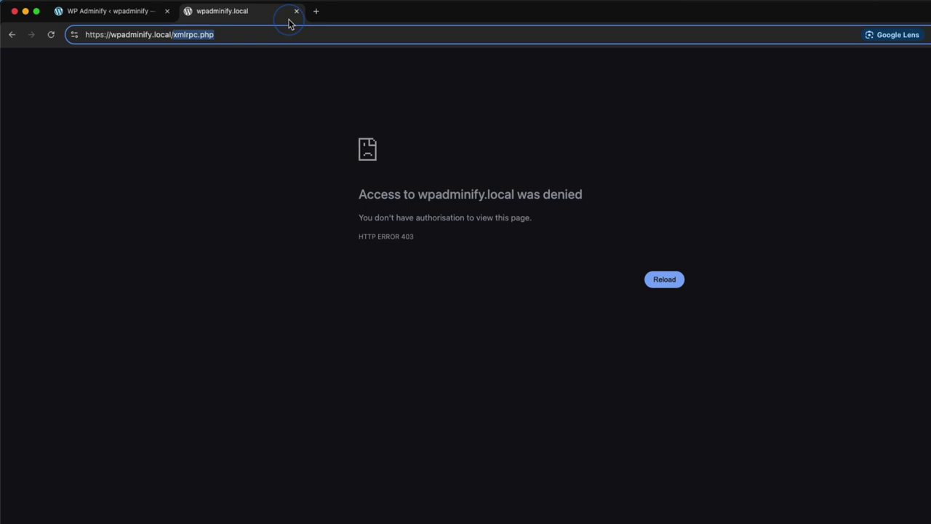
key("BackSpace")
key("Return")
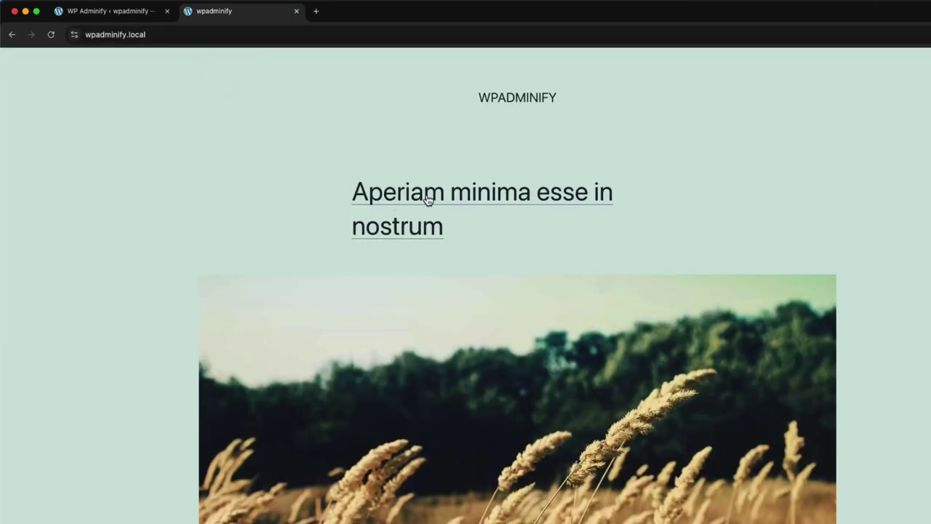
Open the 'Aperiam minima esse in nostrum' post and search its page source for shortlink
left_click(427, 200)
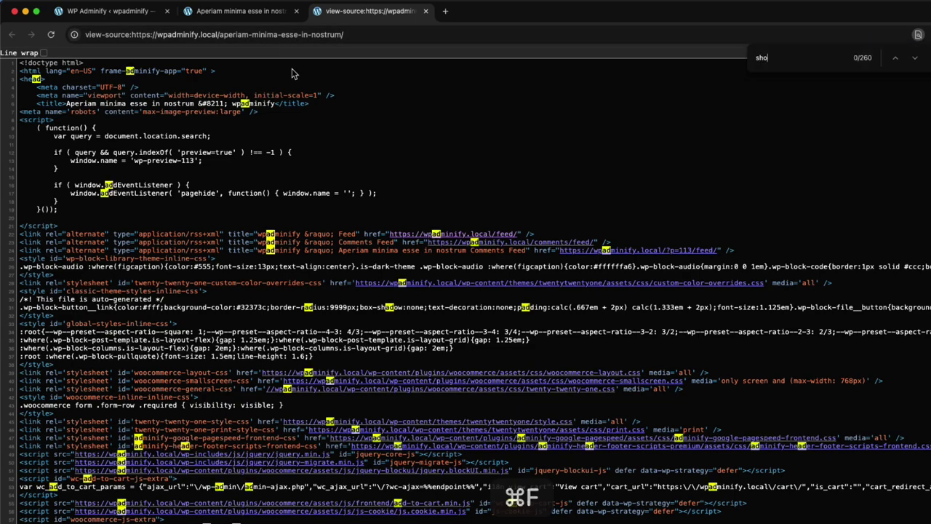
type("link")
key("Return")
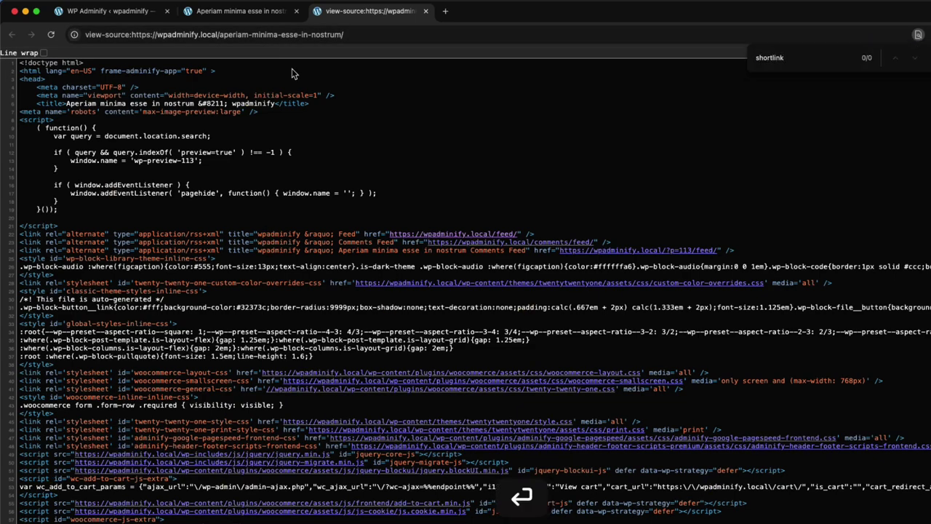
Untick shortlink removal, save, and find shortlink again in the reloaded page source
left_click(95, 12)
left_click(515, 345)
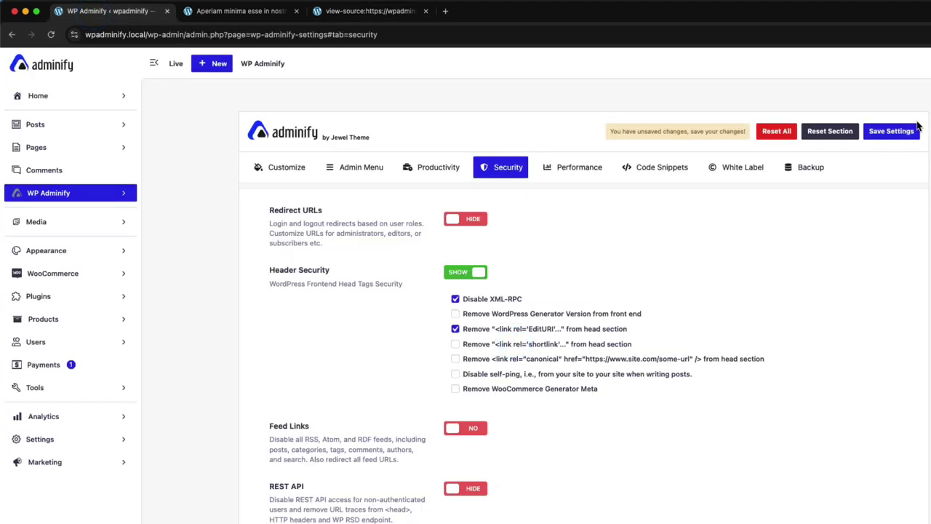
left_click(891, 131)
left_click(359, 12)
key("super+r")
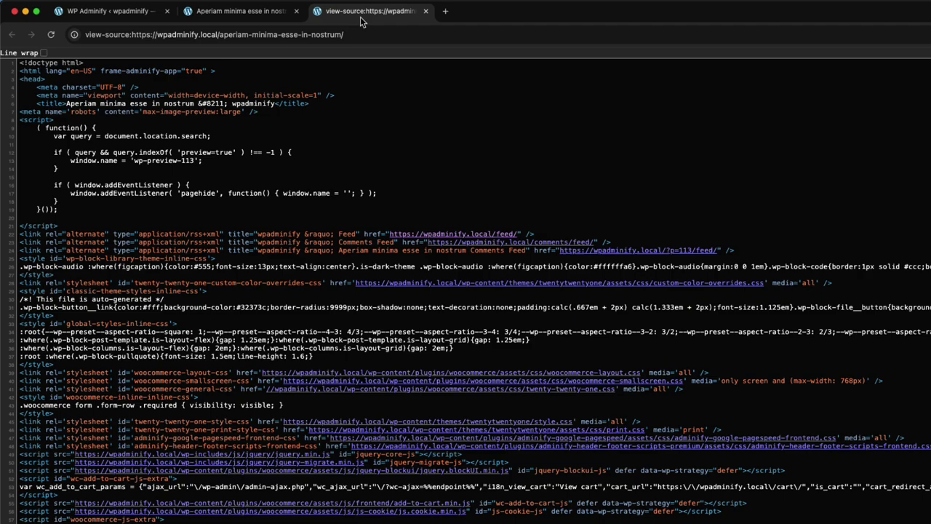
key("super+f")
key("Right")
key("Return")
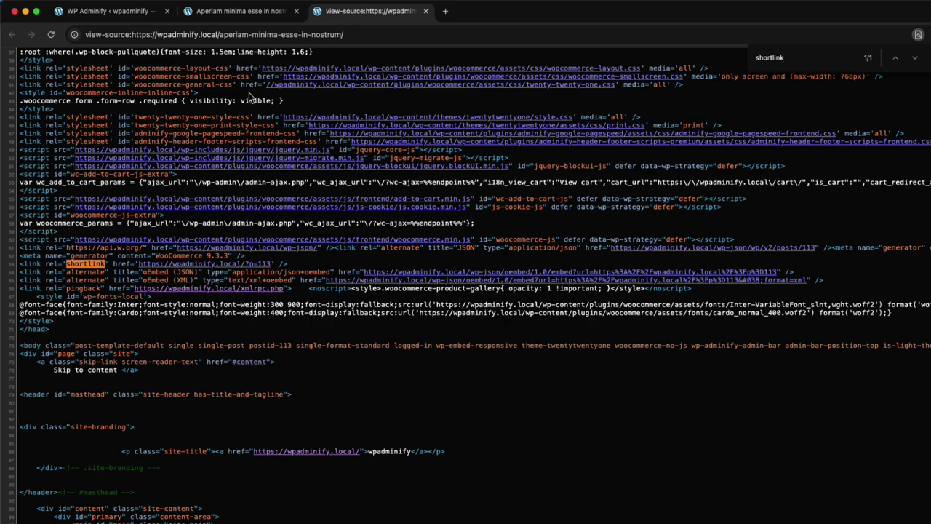
key("super+1")
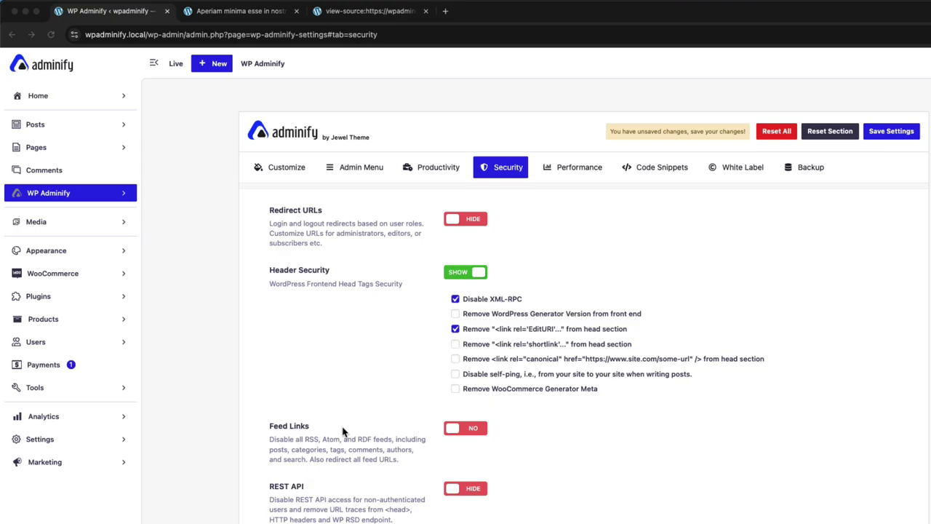
Open the home page source and search it for 'feed', finding 5 matches
left_click(183, 7)
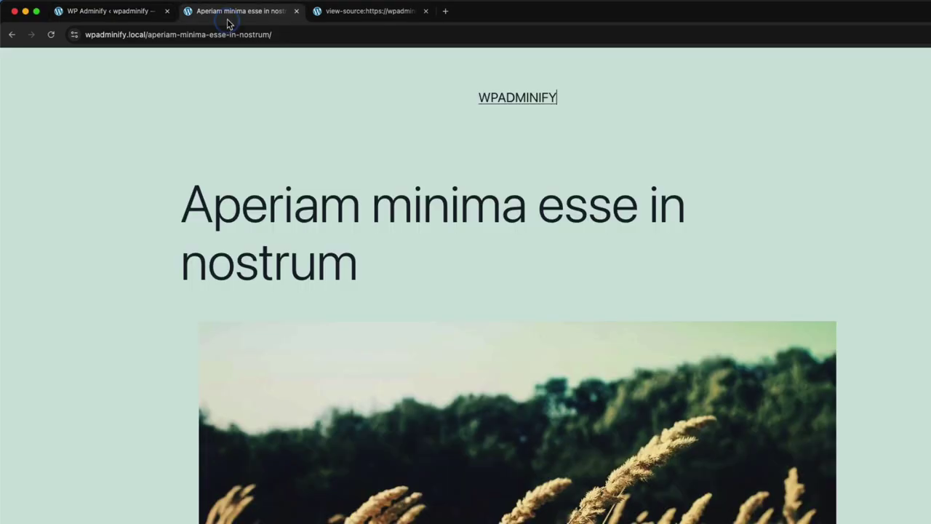
left_click(521, 97)
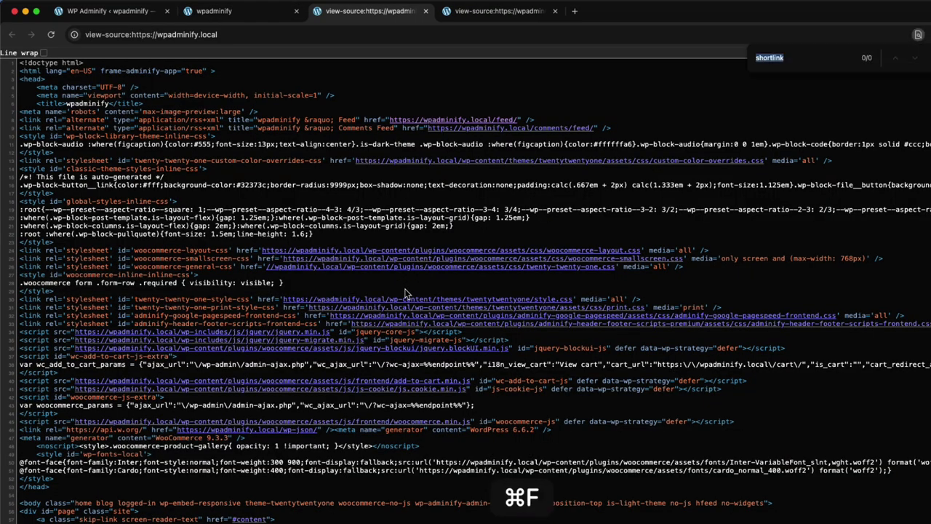
type("ed")
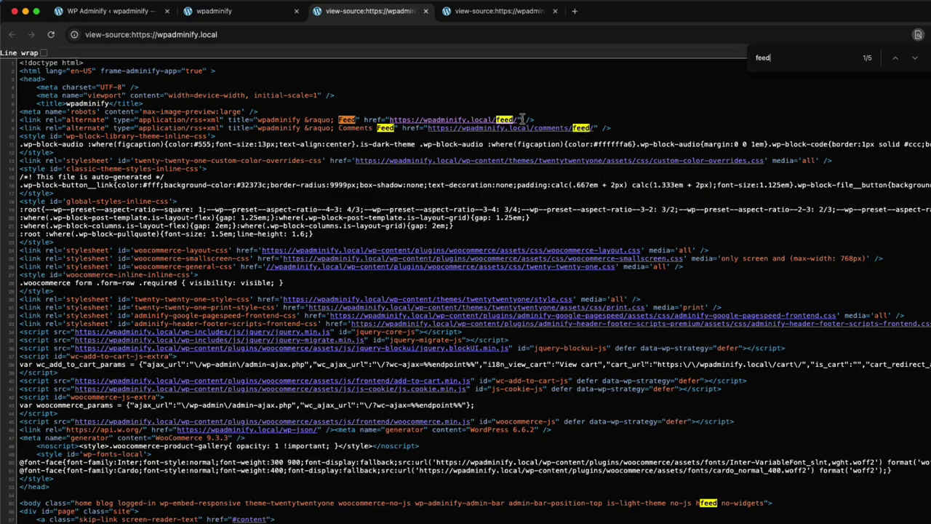
key("ctrl+Up")
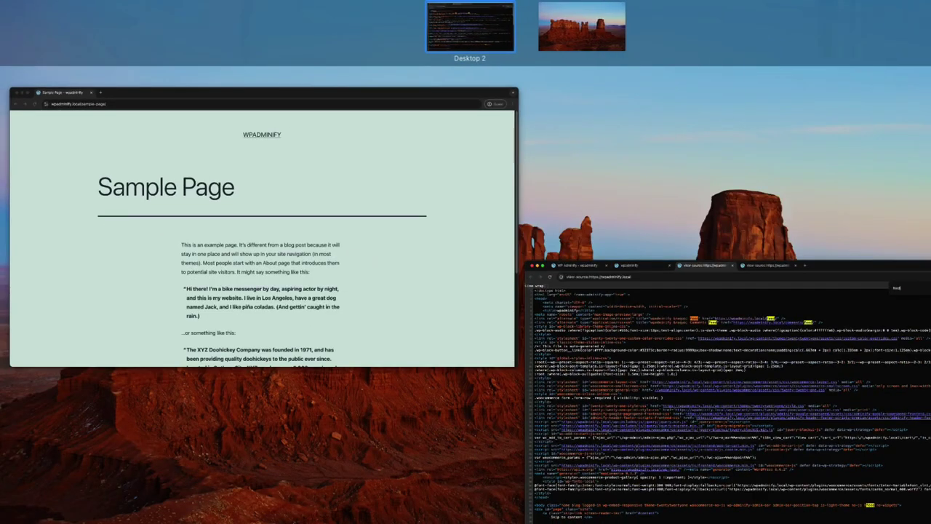
left_click(928, 300)
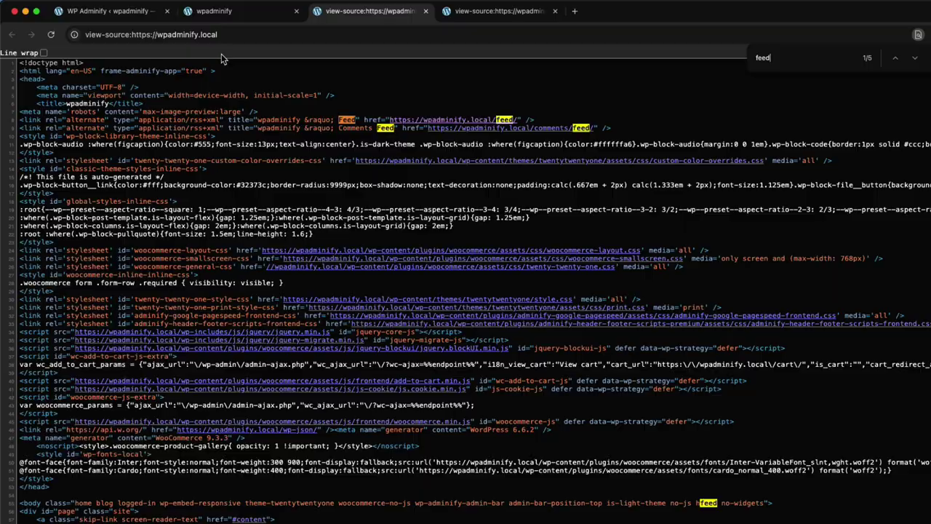
left_click(227, 14)
Turn Feed Links removal on and save the security settings
left_click(91, 16)
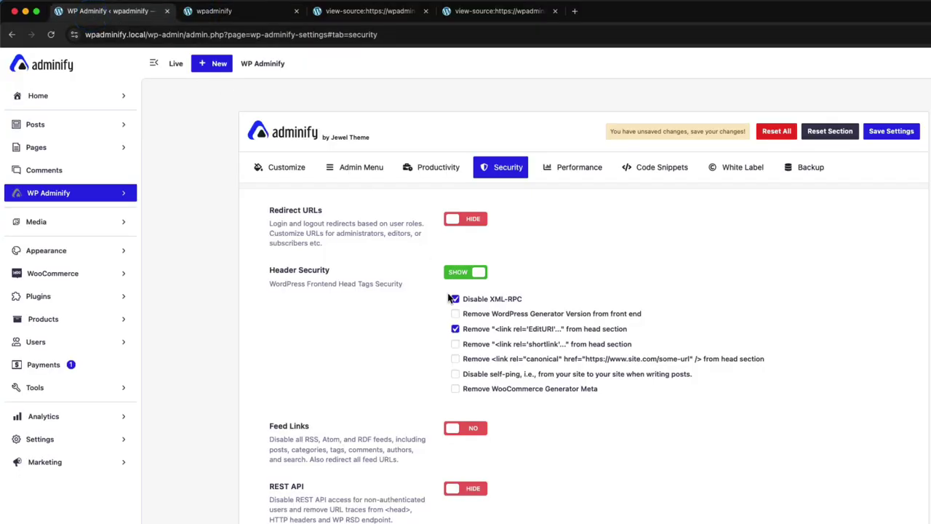
left_click(466, 428)
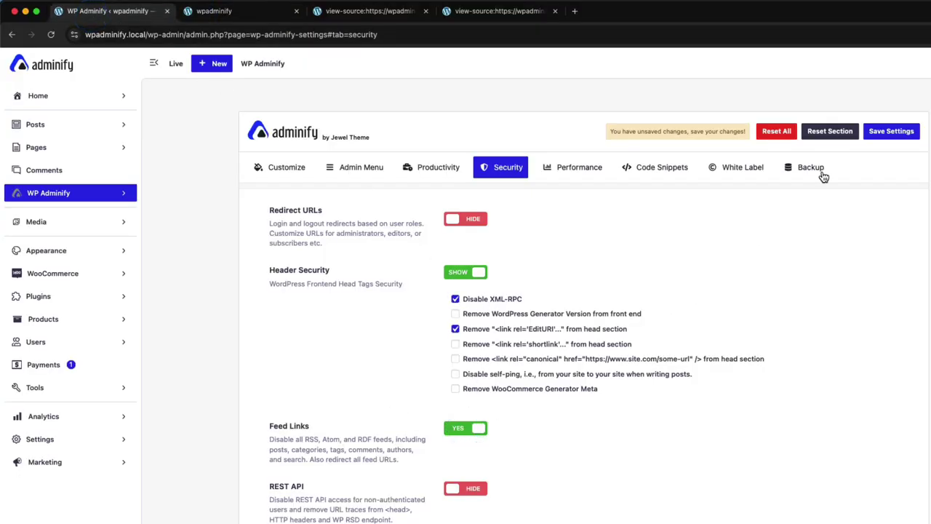
left_click(878, 138)
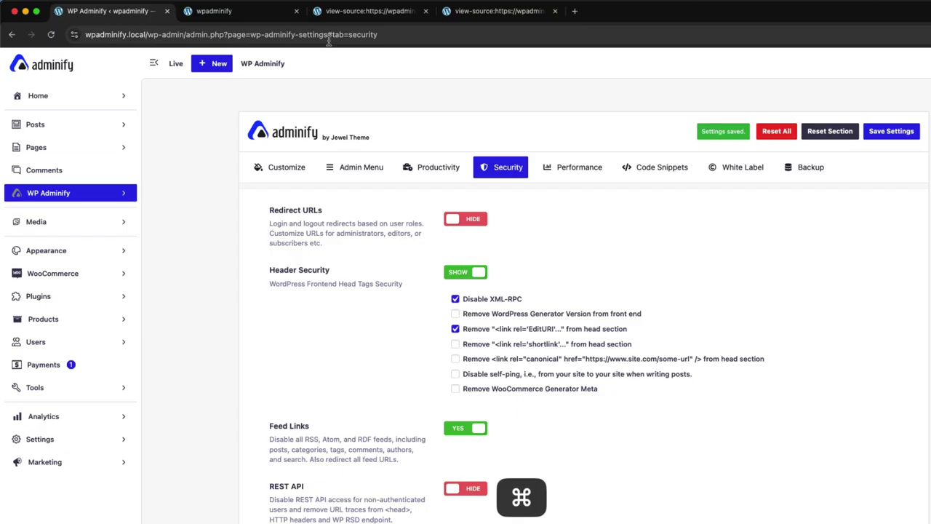
Reload the home page source and search 'feed', now finding only 1 match
left_click(347, 13)
key("super+r")
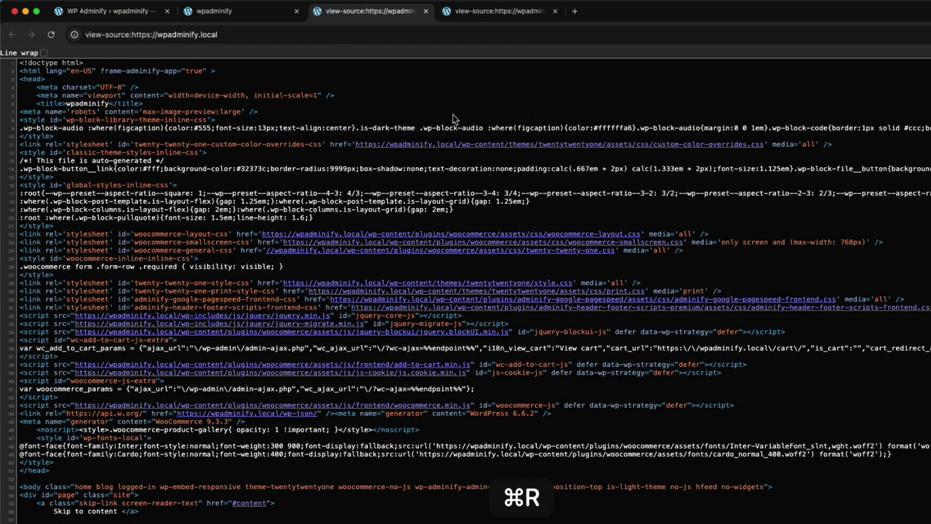
key("super+f")
type("feed")
key("Return")
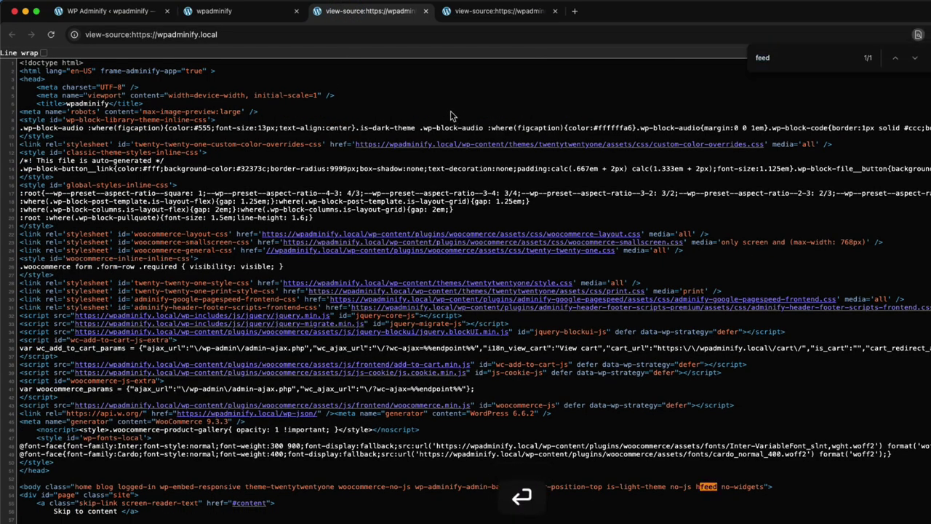
Show the REST API options, leave Disable REST API unticked, and tick Remove X-Powered-By
left_click(116, 11)
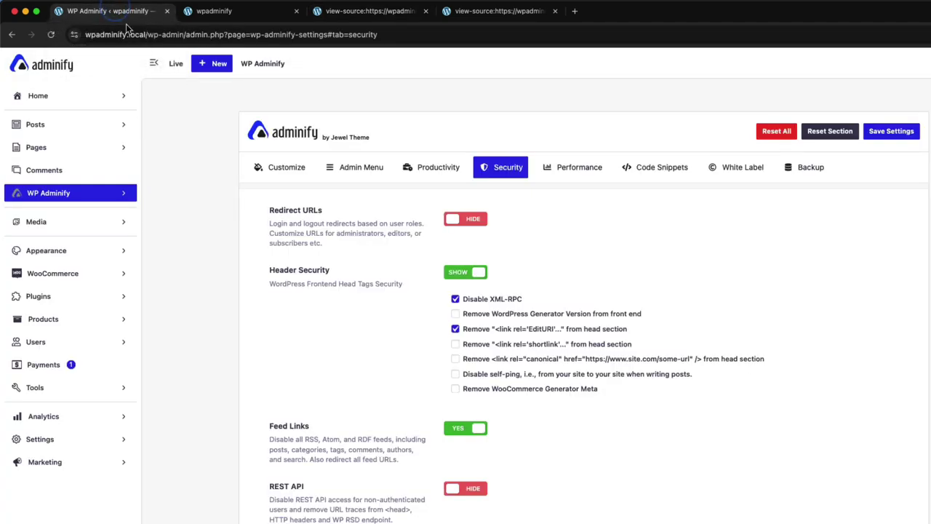
scroll(503, 357, "down", 3)
left_click(482, 370)
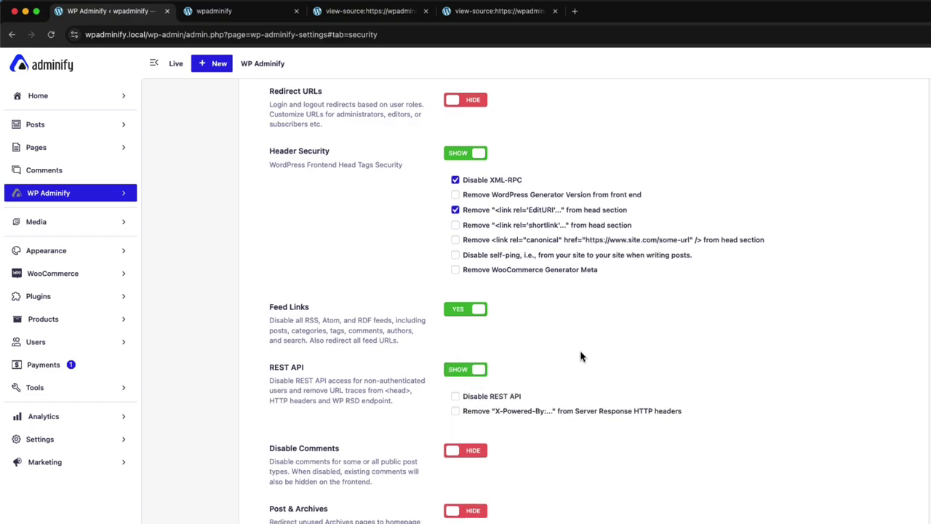
scroll(579, 356, "down", 2)
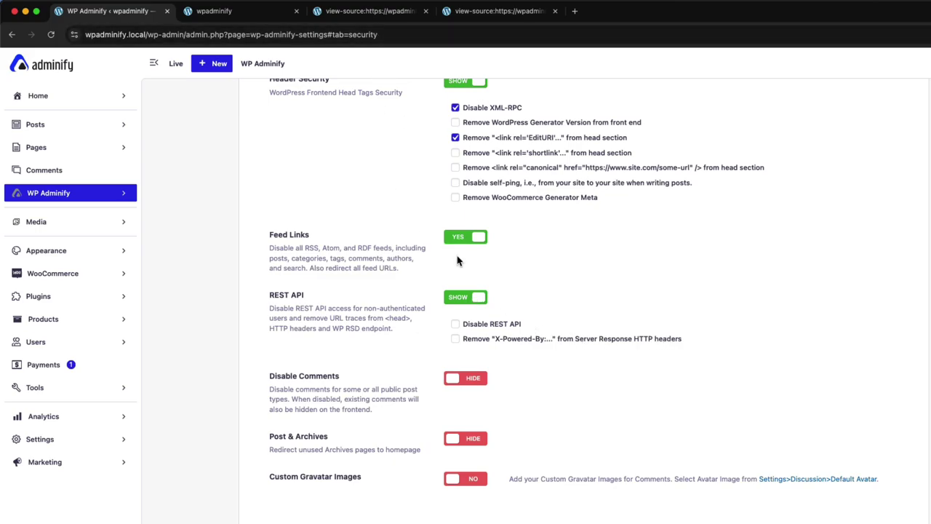
left_click(456, 325)
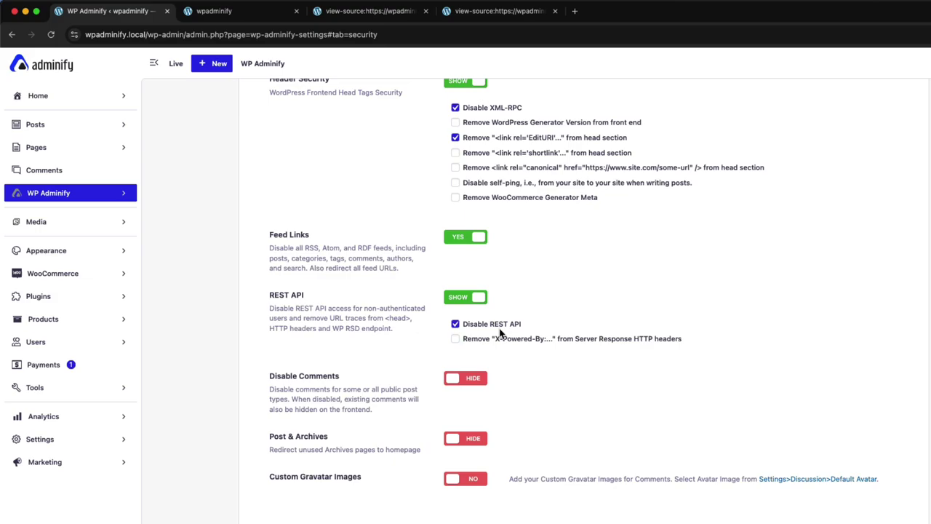
left_click(455, 324)
left_click(454, 325)
left_click(455, 338)
Inspect the home page's wpadminify.local network request, whose headers show X-Powered-By: PHP/8.1.29
left_click(284, 9)
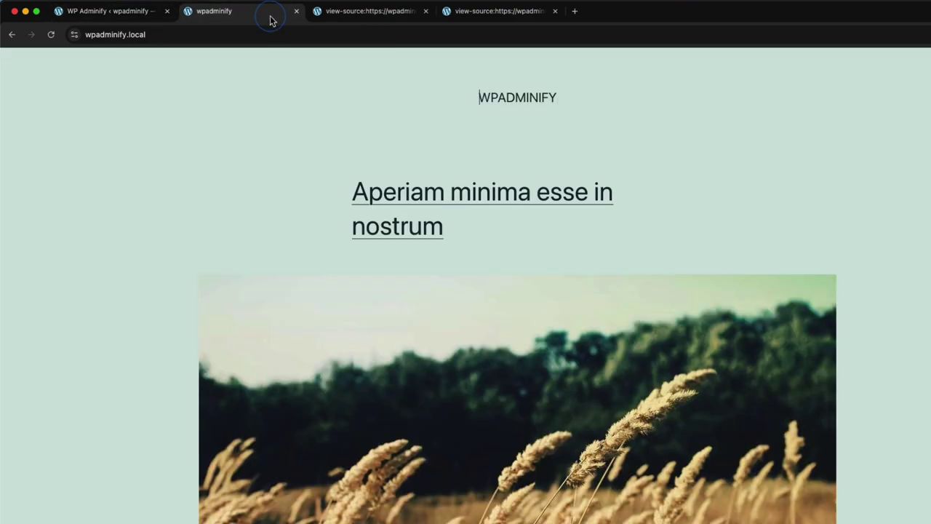
right_click(240, 227)
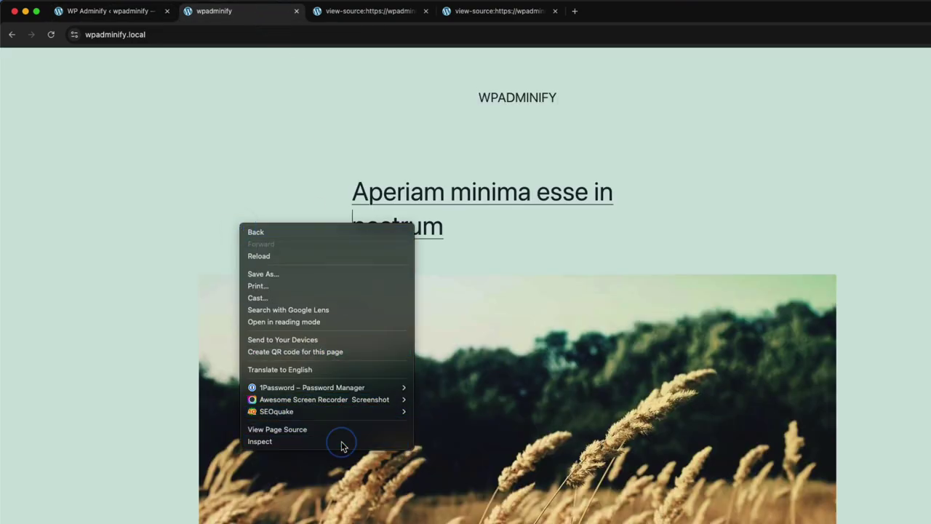
left_click(342, 442)
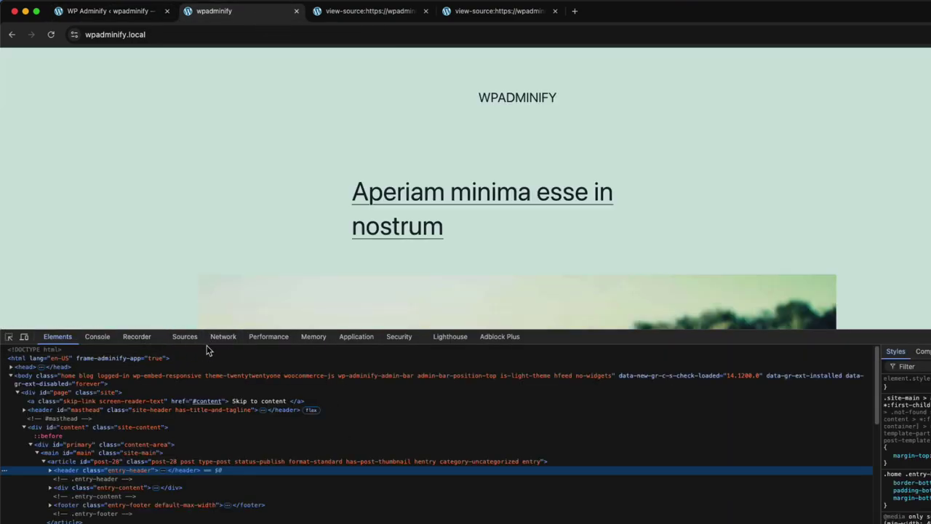
left_click(222, 338)
key("super+r")
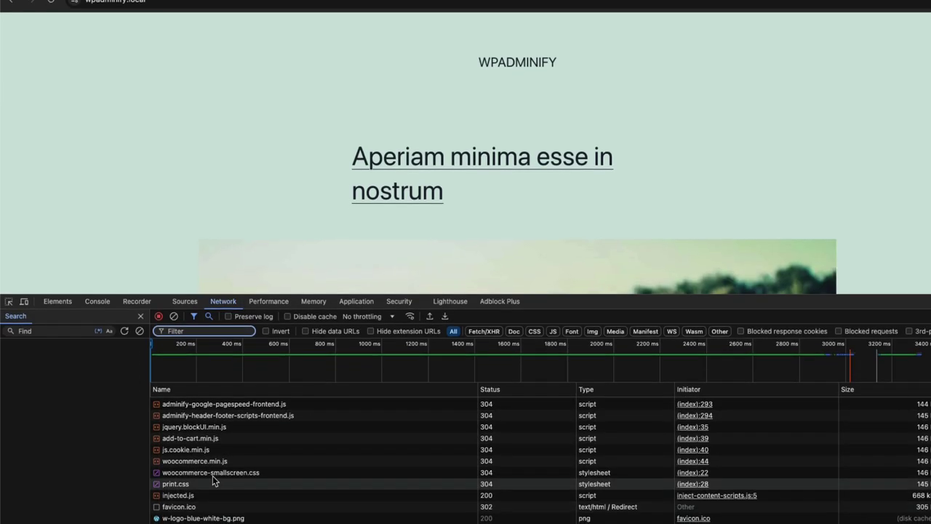
left_click(198, 388)
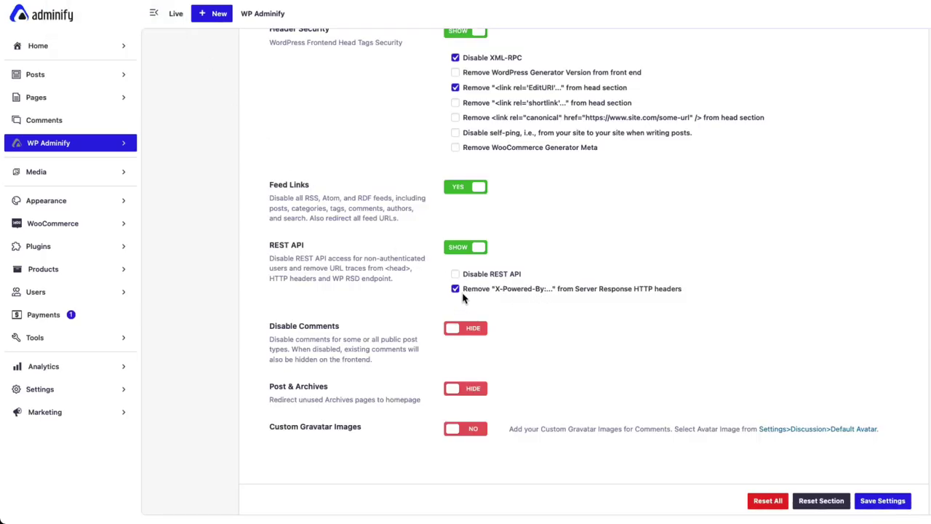
Save the X-Powered-By removal and confirm the reloaded home page headers no longer list it
left_click(883, 501)
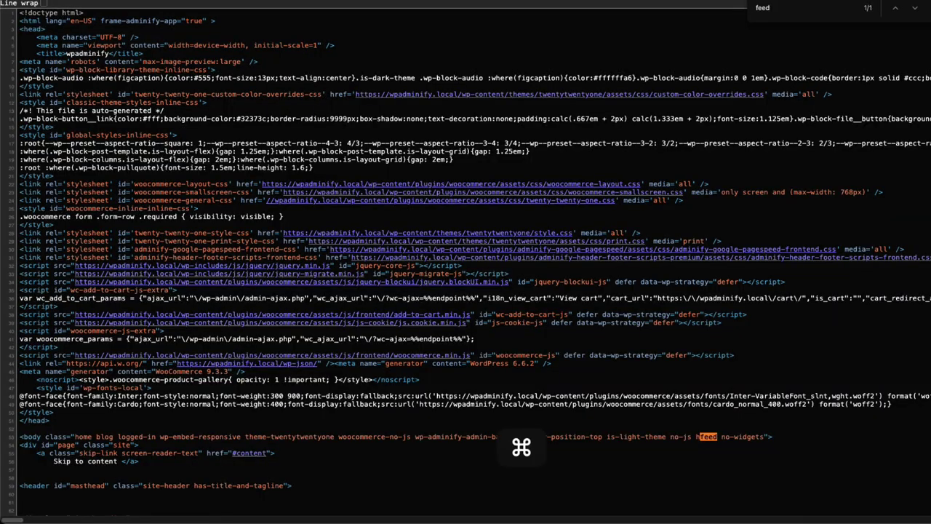
key("super+w")
key("super+r")
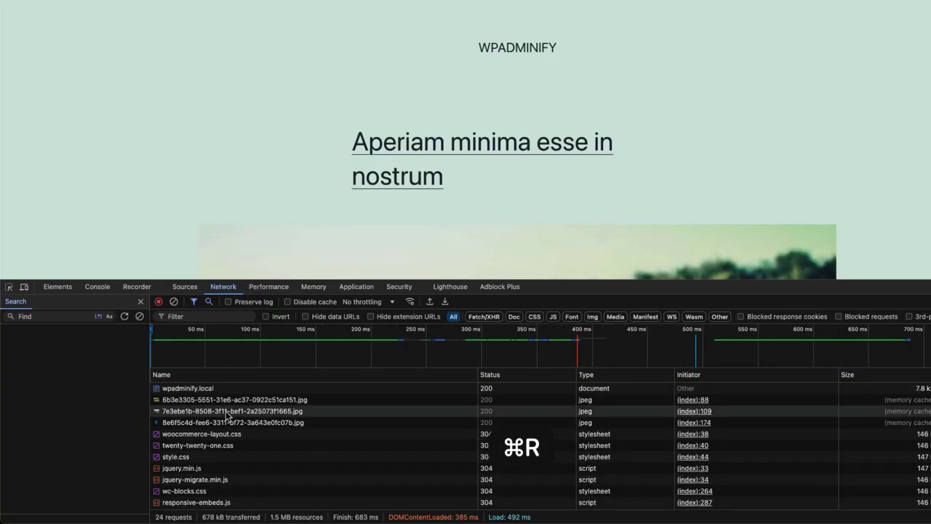
left_click(207, 388)
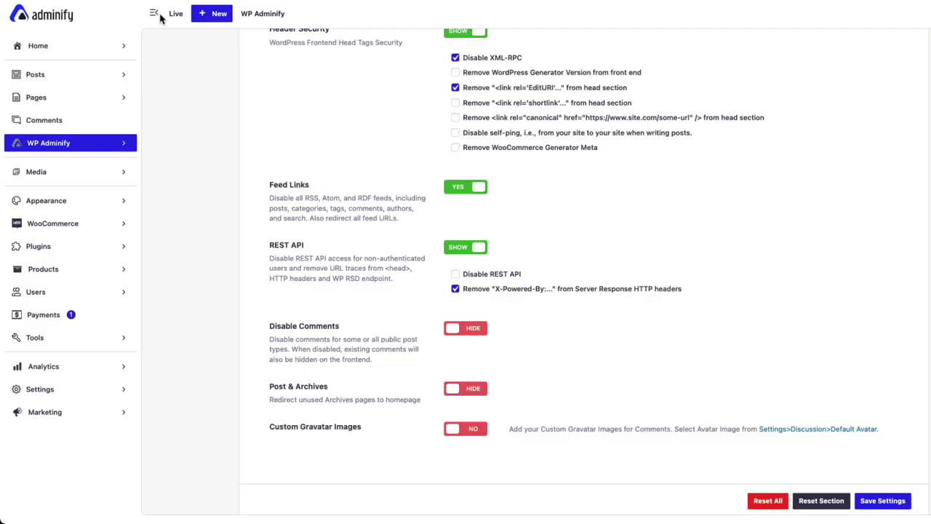
scroll(349, 167, "up", 1)
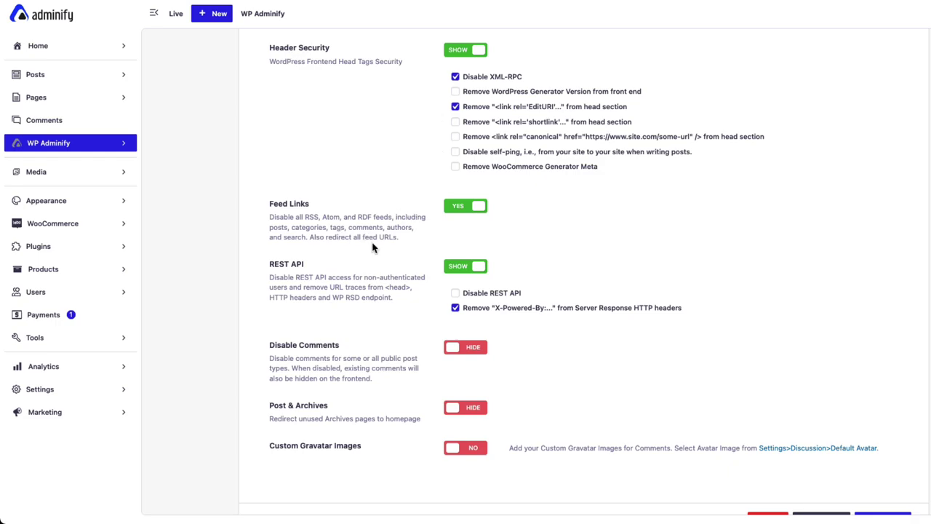